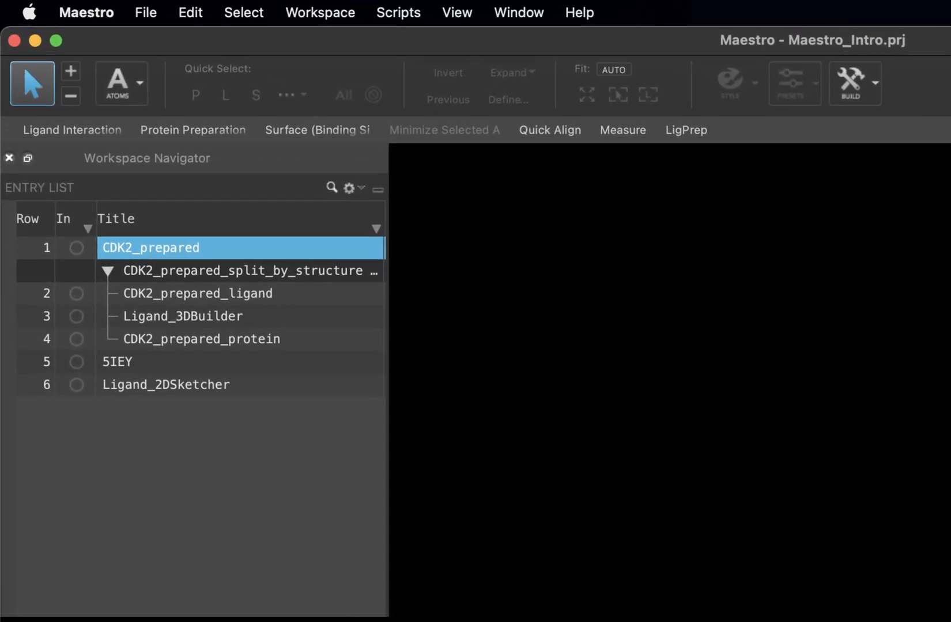
Include the CDK2_prepared entry in the workspace, fit the whole structure, and zoom in to the ligand
{"action": "left_click", "coordinate": [76, 249]}
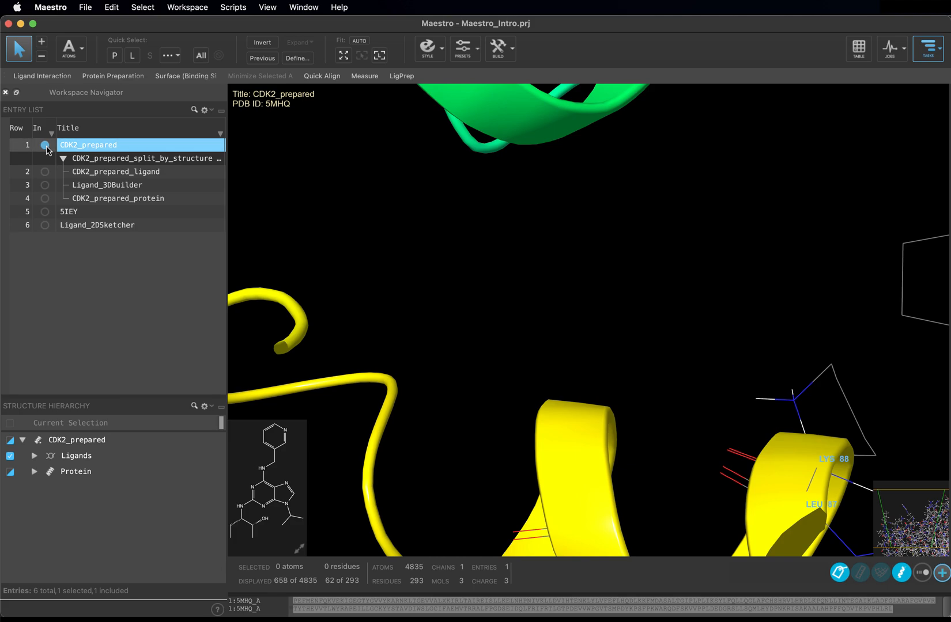
{"action": "left_click", "coordinate": [342, 56]}
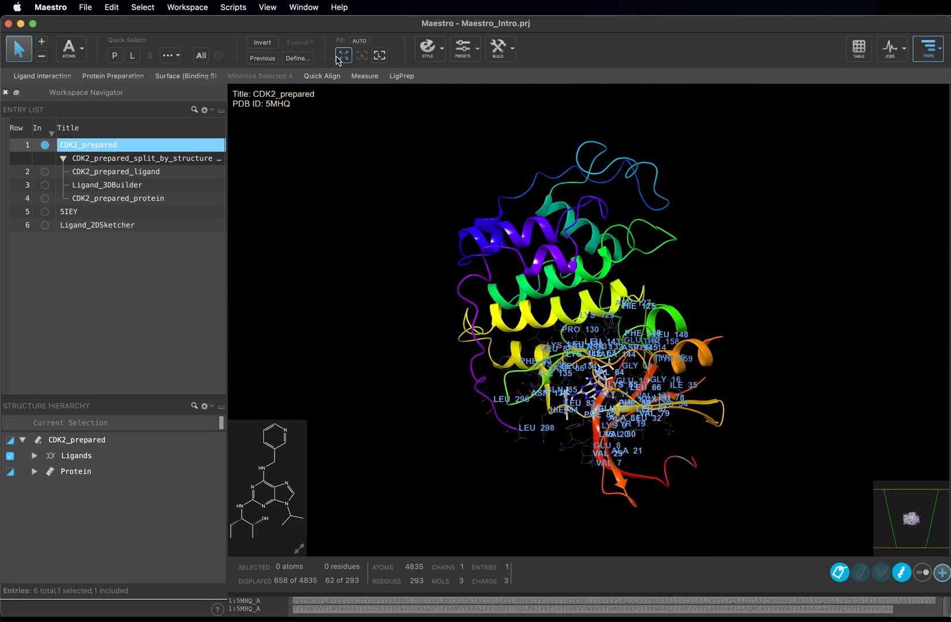
{"action": "left_click", "coordinate": [380, 61]}
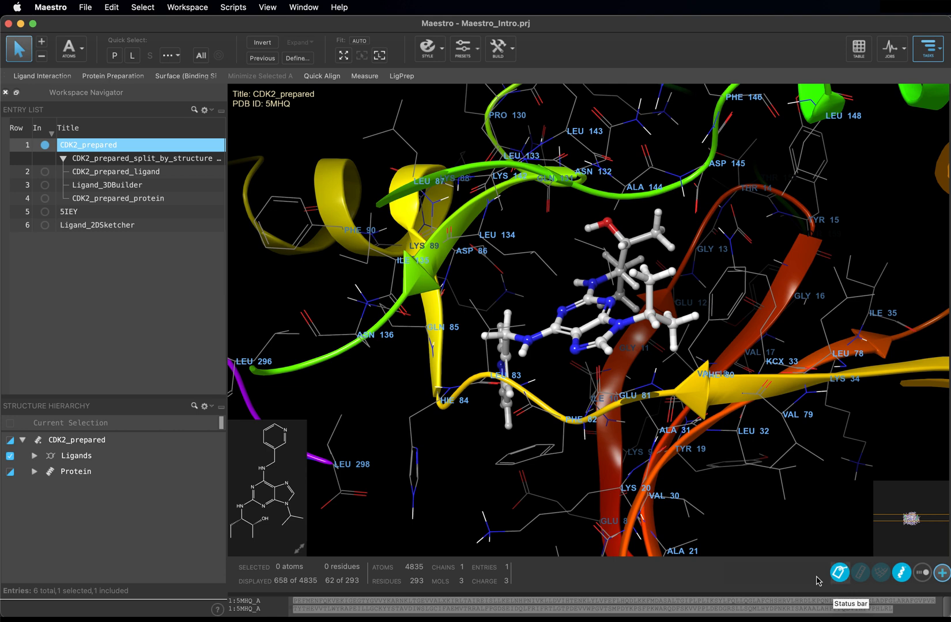
Hide the residue labels and toggle the protein ribbons off and back on
{"action": "left_click", "coordinate": [837, 580]}
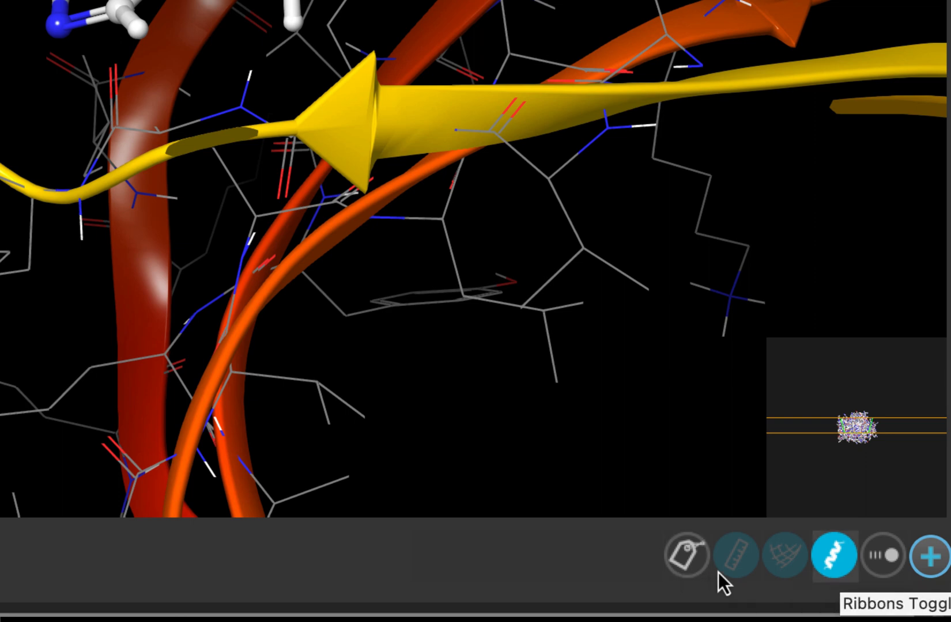
{"action": "left_click", "coordinate": [837, 573]}
{"action": "left_click", "coordinate": [837, 573]}
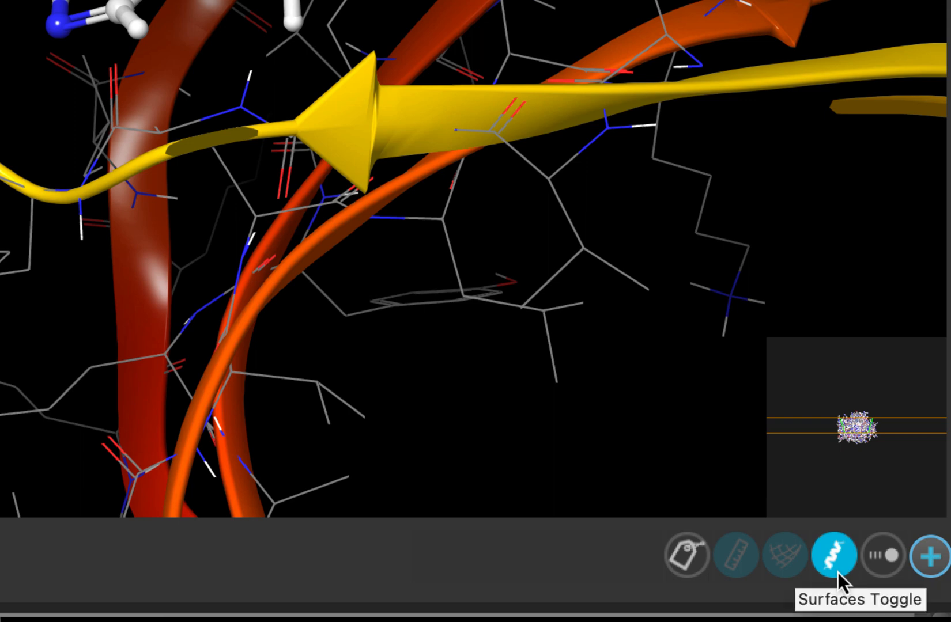
Turn on the interaction display and toggle the Bad contacts off and back on
{"action": "left_click", "coordinate": [898, 565]}
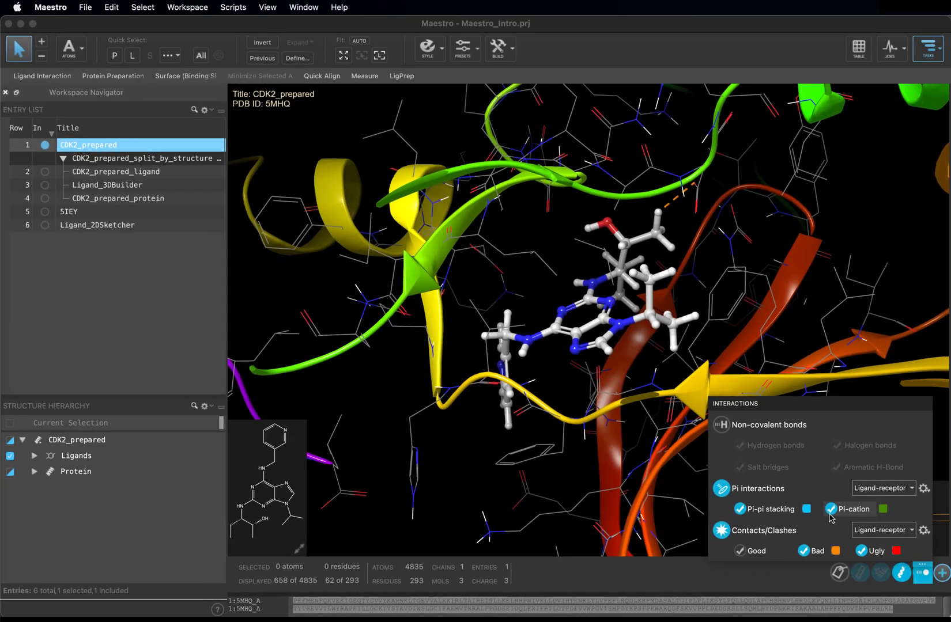
{"action": "left_click", "coordinate": [805, 551]}
{"action": "left_click", "coordinate": [805, 551]}
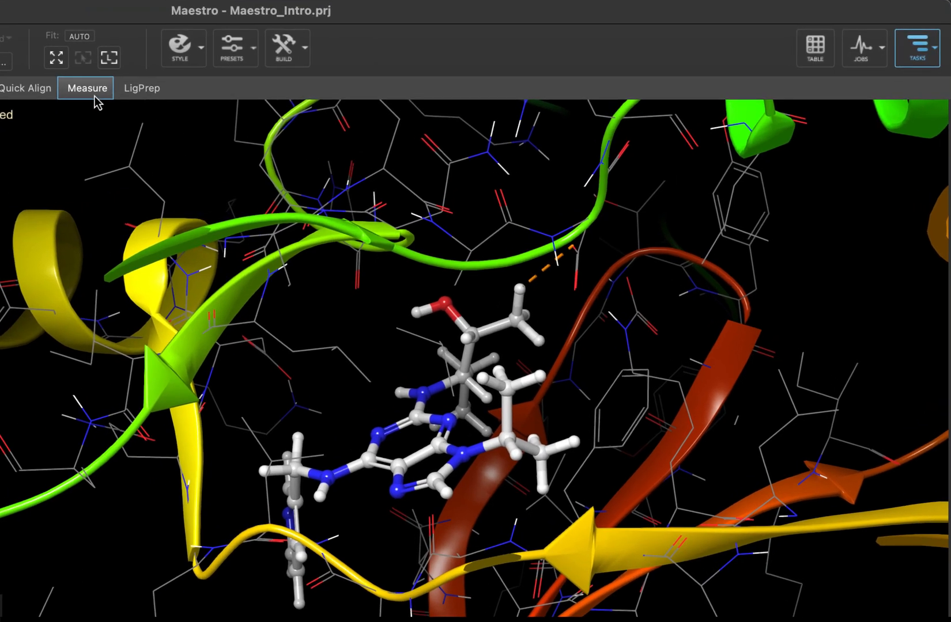
Measure the ligand dihedral from the pyridine ring carbon through the methylene carbon and linker nitrogen to the purine carbon, and hide the measurement
{"action": "left_click", "coordinate": [130, 93]}
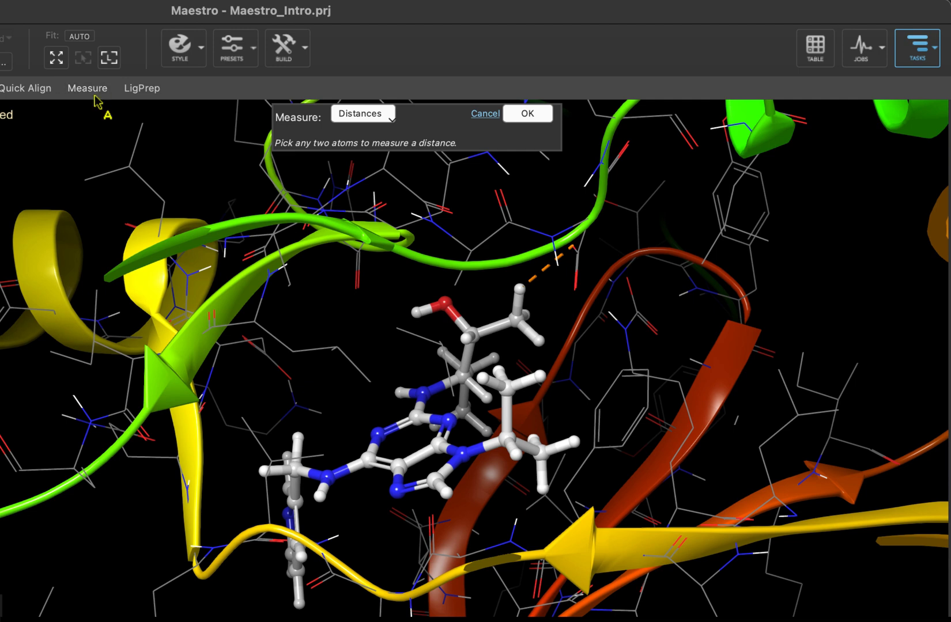
{"action": "left_click", "coordinate": [385, 114]}
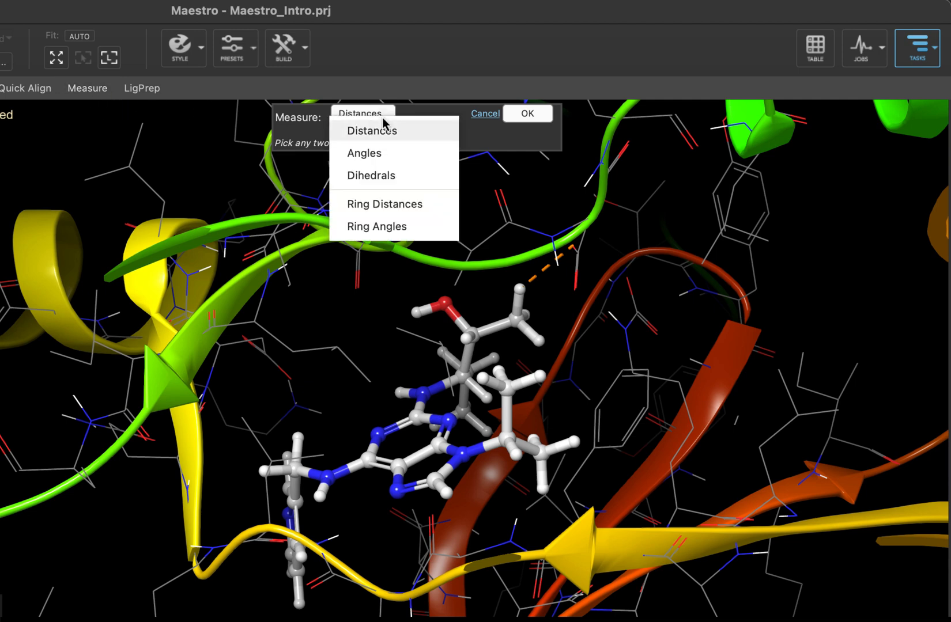
{"action": "key", "text": "Down"}
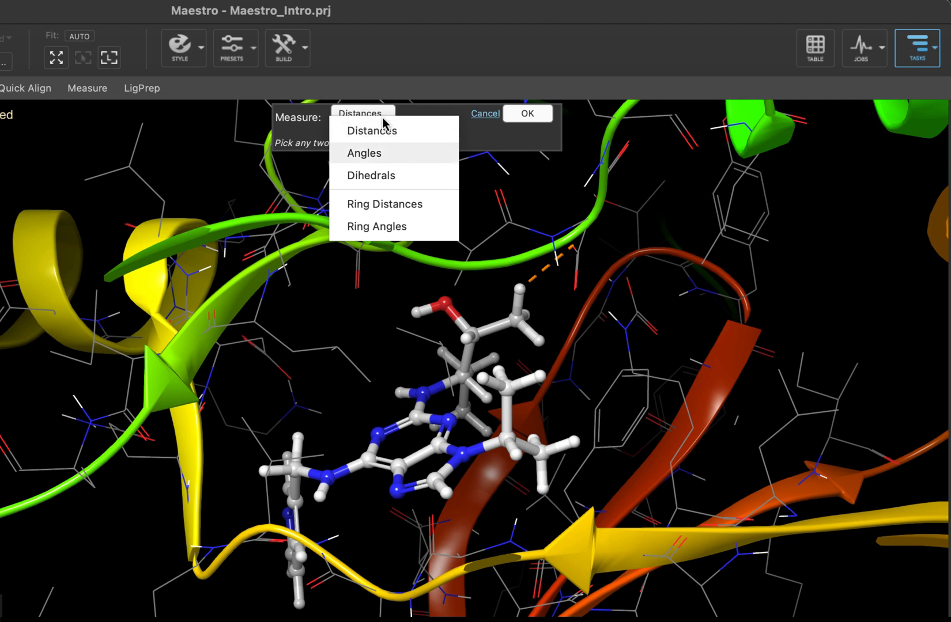
{"action": "key", "text": "Down"}
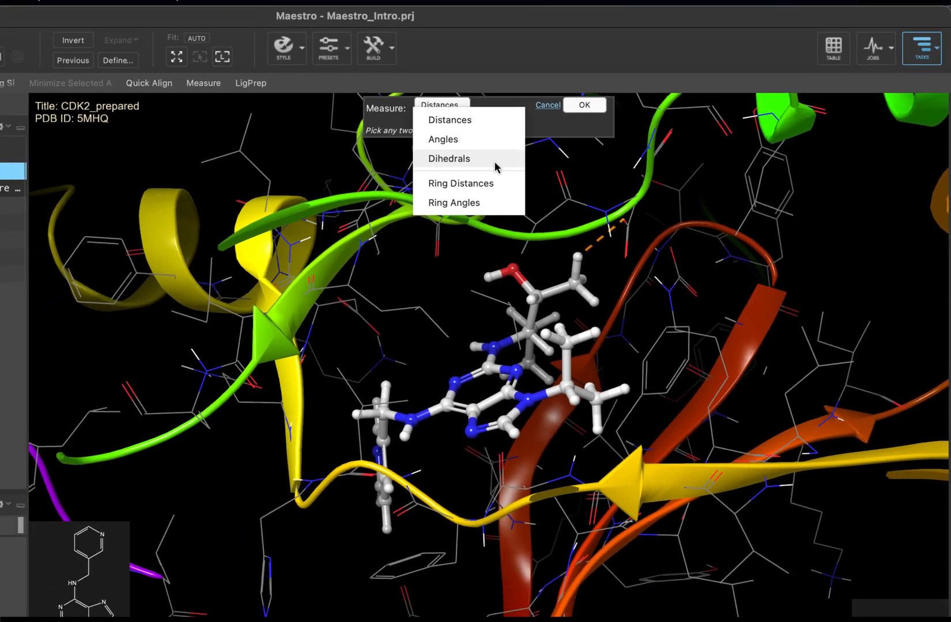
{"action": "left_click", "coordinate": [421, 181]}
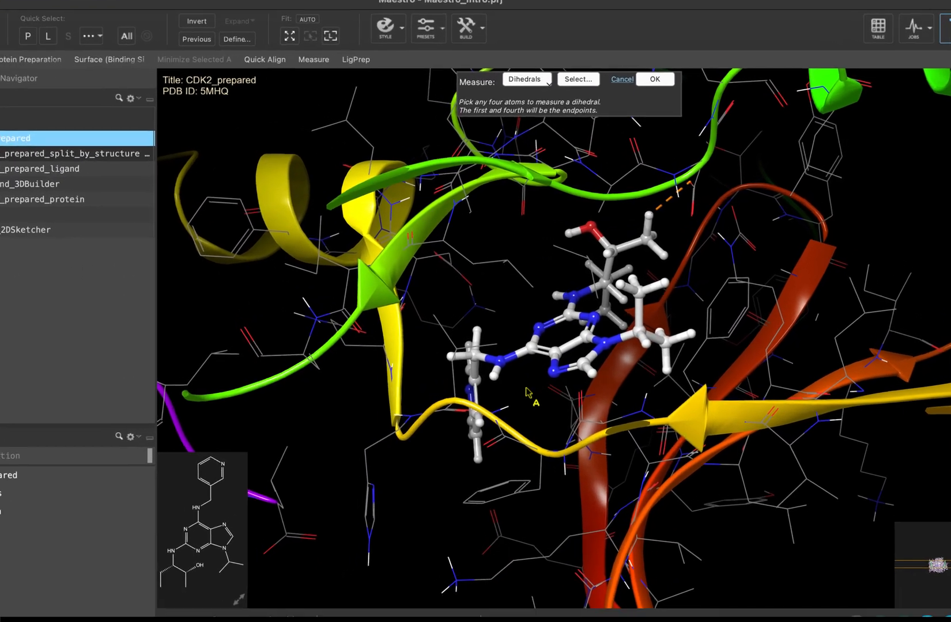
{"action": "middle_click_drag", "start_coordinate": [552, 360], "coordinate": [583, 361]}
{"action": "mouse_move", "coordinate": [510, 449]}
{"action": "middle_mouse_down"}
{"action": "mouse_move", "coordinate": [518, 449]}
{"action": "mouse_move", "coordinate": [512, 433]}
{"action": "mouse_move", "coordinate": [506, 442]}
{"action": "middle_mouse_up"}
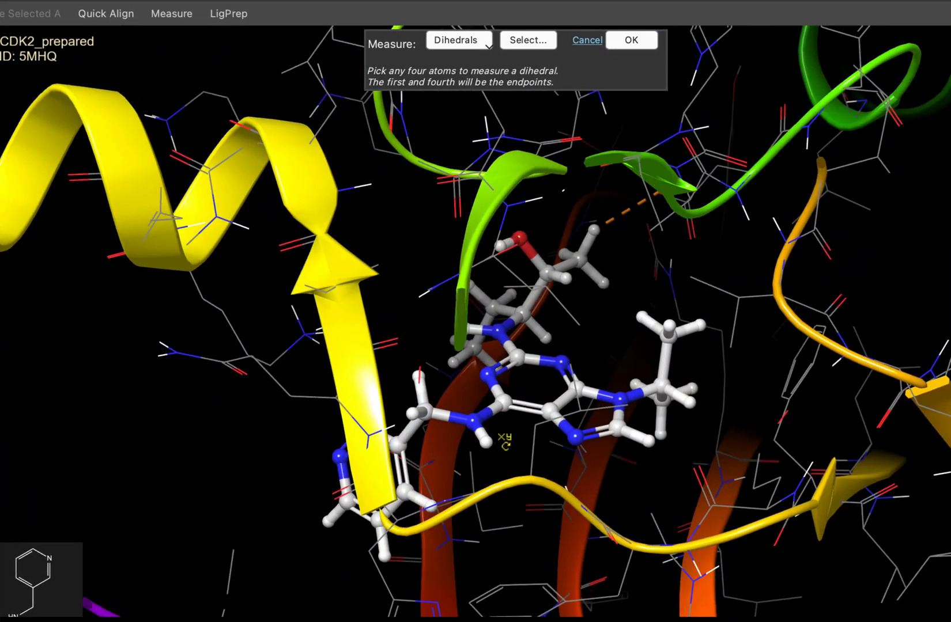
{"action": "left_click", "coordinate": [401, 447]}
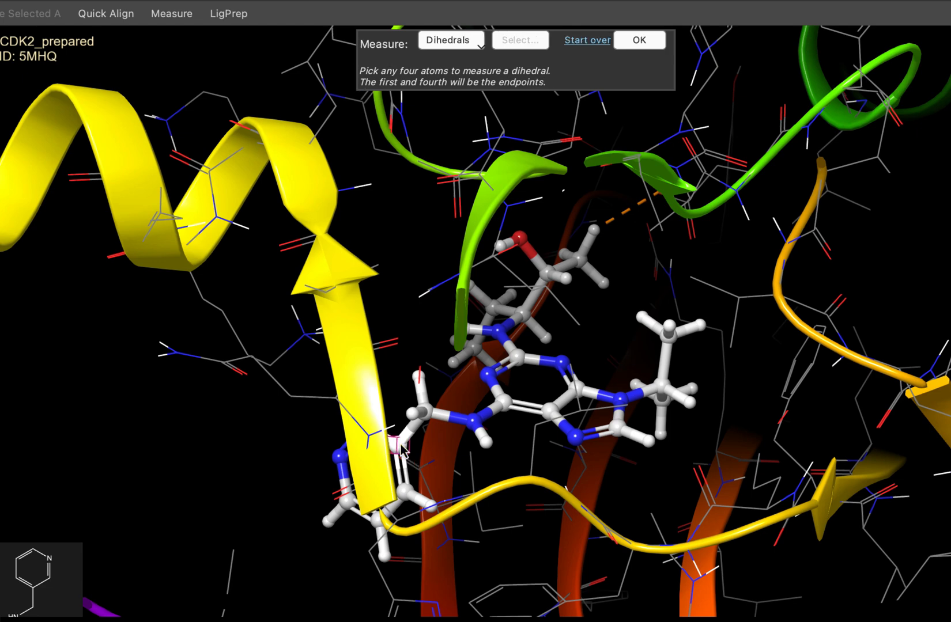
{"action": "left_click", "coordinate": [425, 414]}
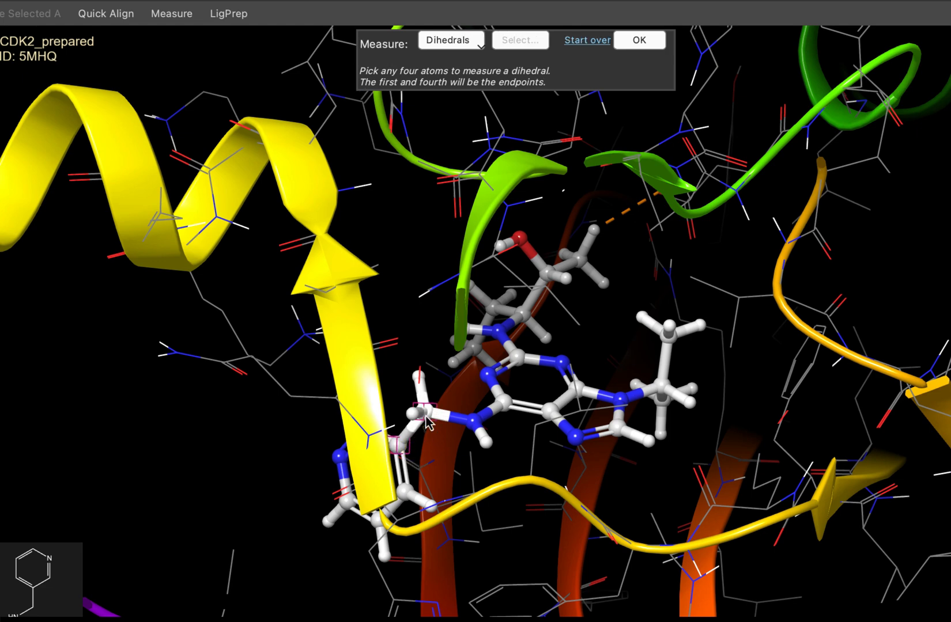
{"action": "left_click", "coordinate": [473, 427]}
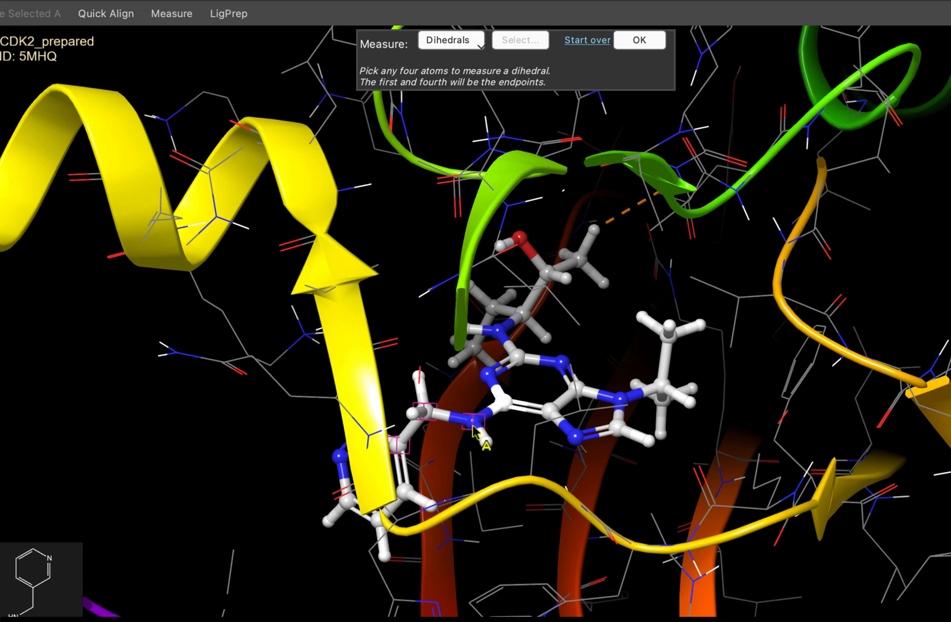
{"action": "left_click", "coordinate": [504, 408]}
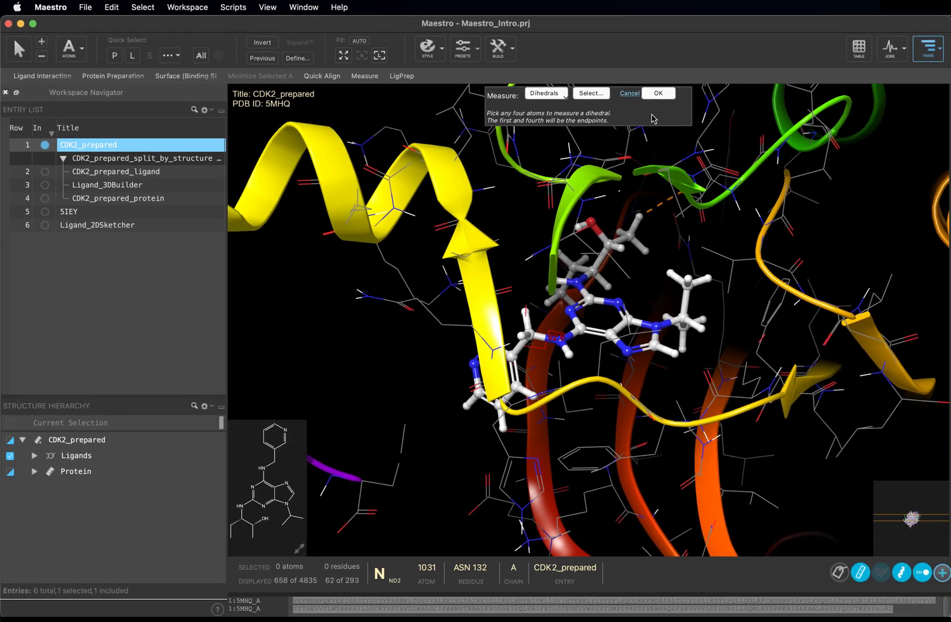
{"action": "left_click", "coordinate": [658, 94]}
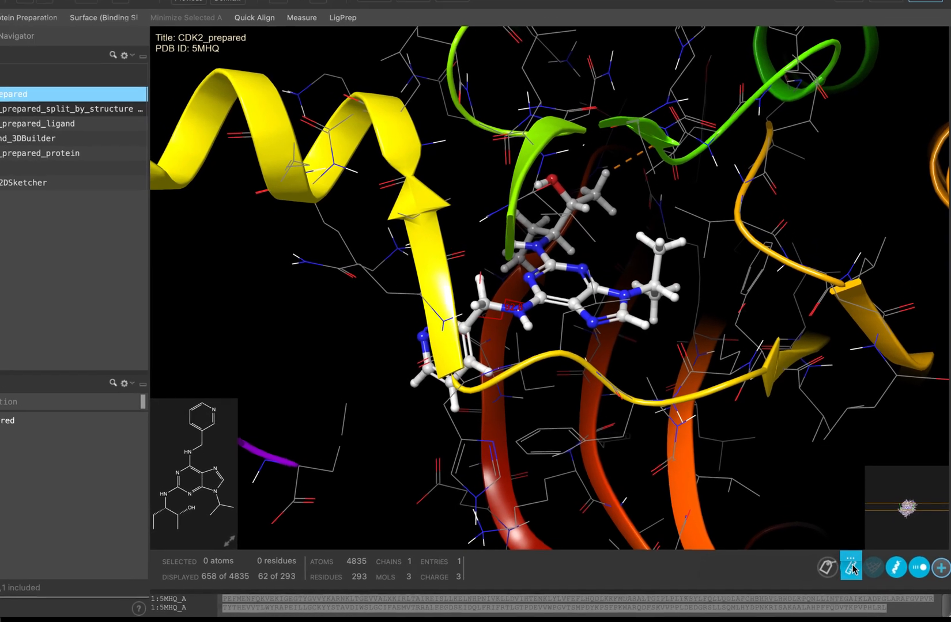
{"action": "left_click", "coordinate": [861, 573]}
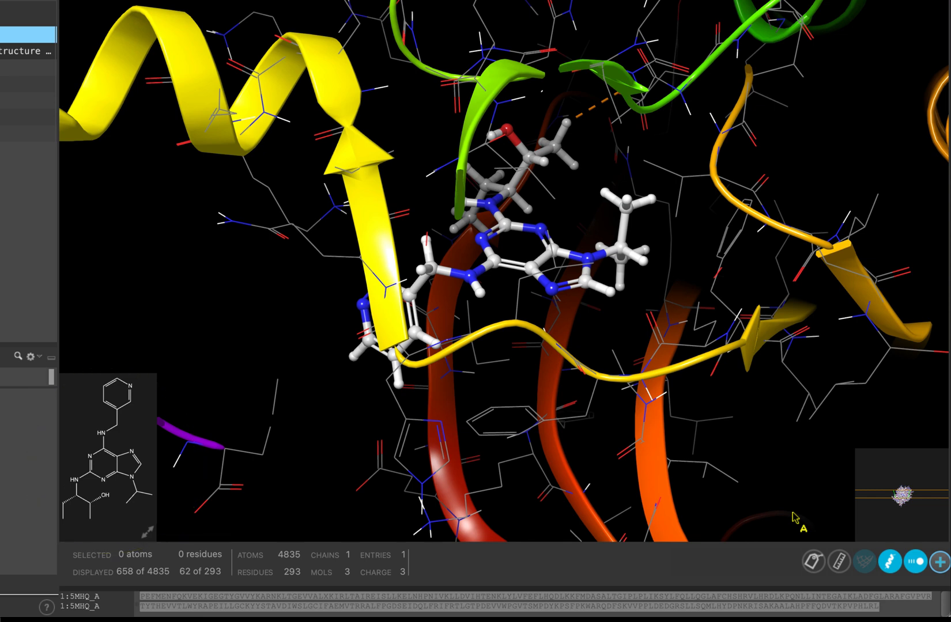
Toggle the 2D Overlay and Clipping Planes workspace gadgets off and back on
{"action": "left_click", "coordinate": [940, 562]}
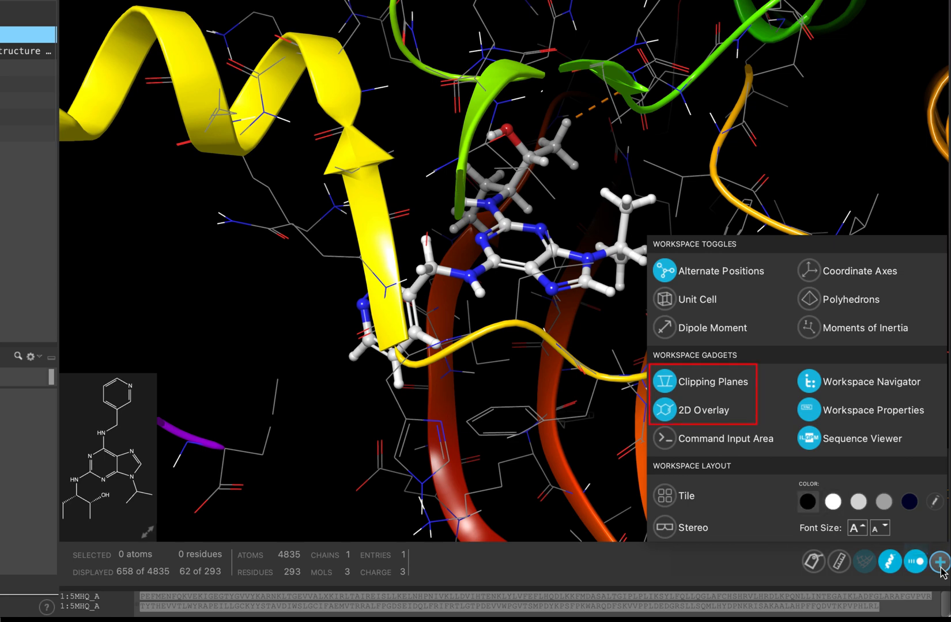
{"action": "left_click", "coordinate": [673, 413]}
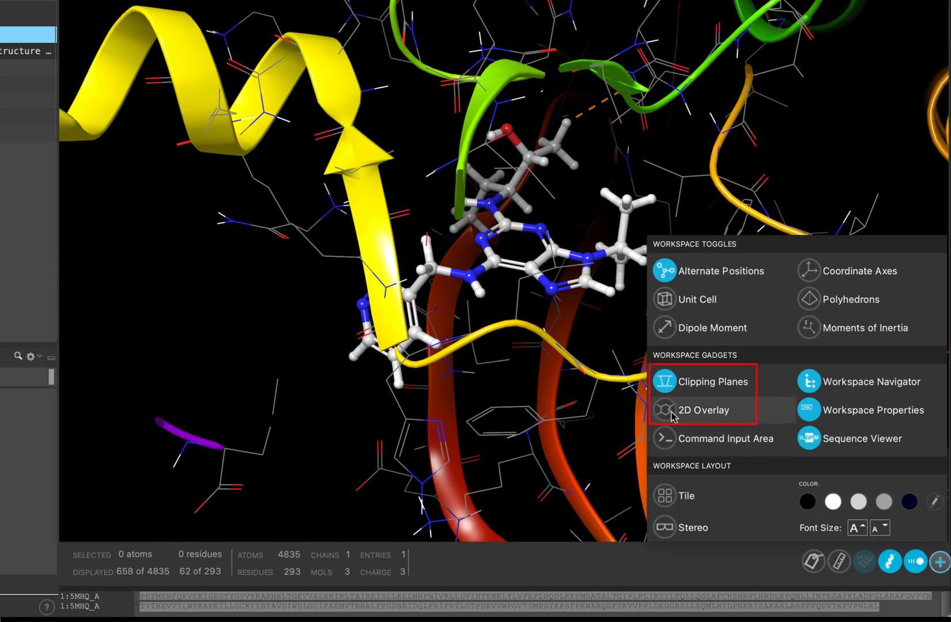
{"action": "left_click", "coordinate": [673, 414]}
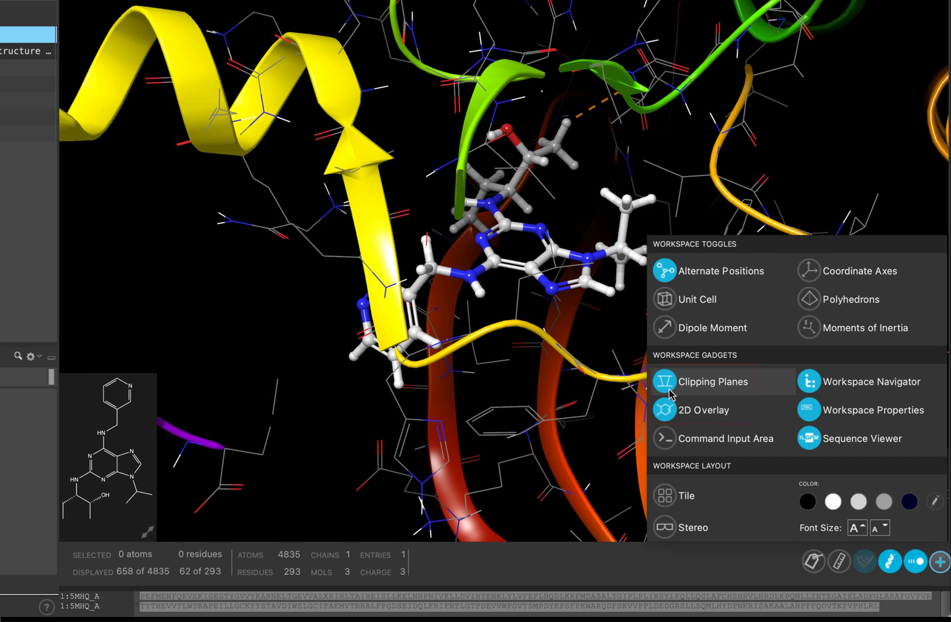
{"action": "left_click", "coordinate": [670, 392]}
{"action": "left_click", "coordinate": [669, 392]}
{"action": "left_click", "coordinate": [609, 422]}
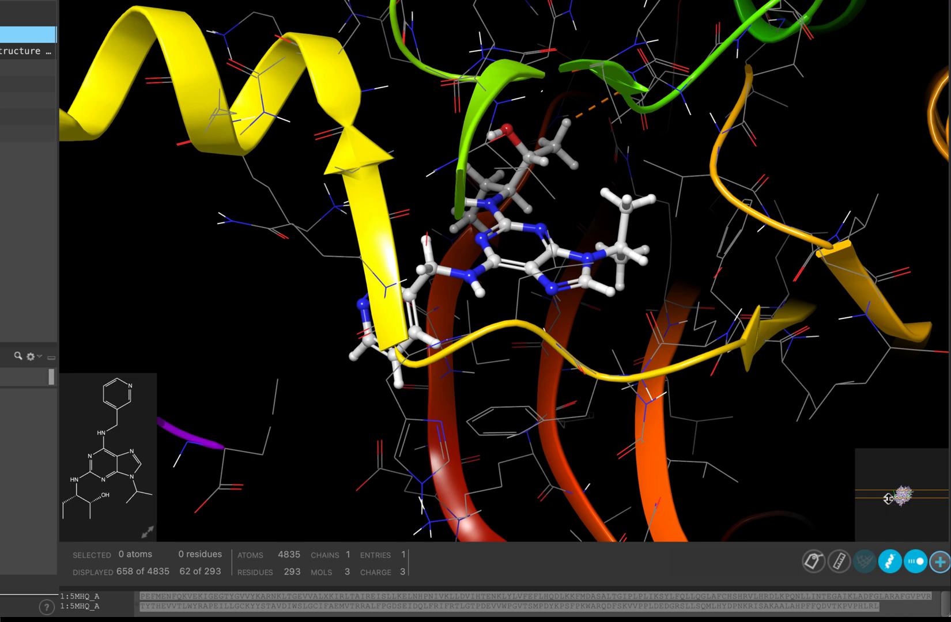
Move the front clipping plane outward to reveal more of the structure, and look over the clipping planes gadget's options
{"action": "mouse_move", "coordinate": [887, 498]}
{"action": "left_mouse_down"}
{"action": "mouse_move", "coordinate": [893, 514]}
{"action": "mouse_move", "coordinate": [902, 493]}
{"action": "mouse_move", "coordinate": [897, 504]}
{"action": "left_mouse_up"}
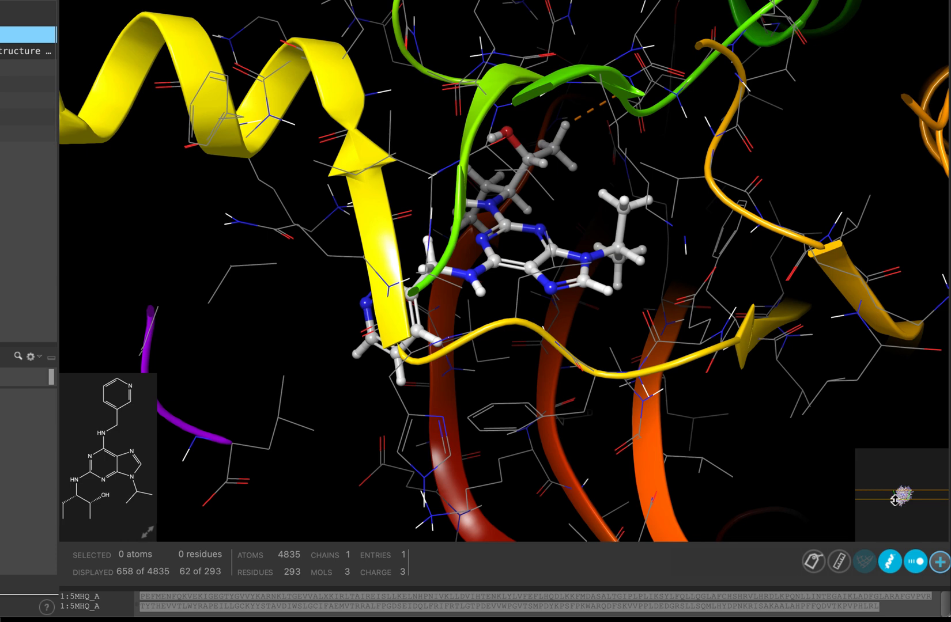
{"action": "right_click", "coordinate": [880, 474]}
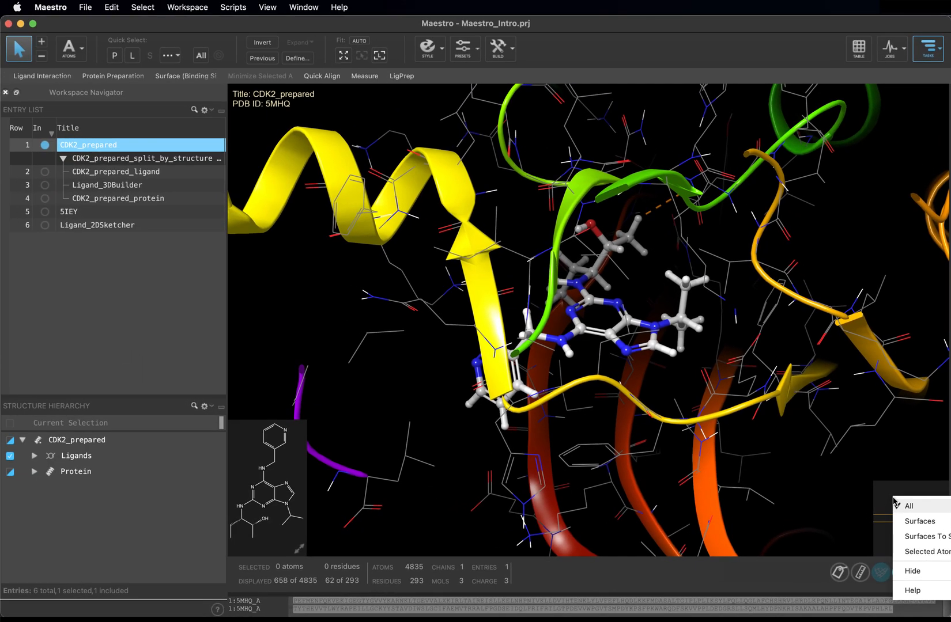
{"action": "left_click", "coordinate": [833, 502]}
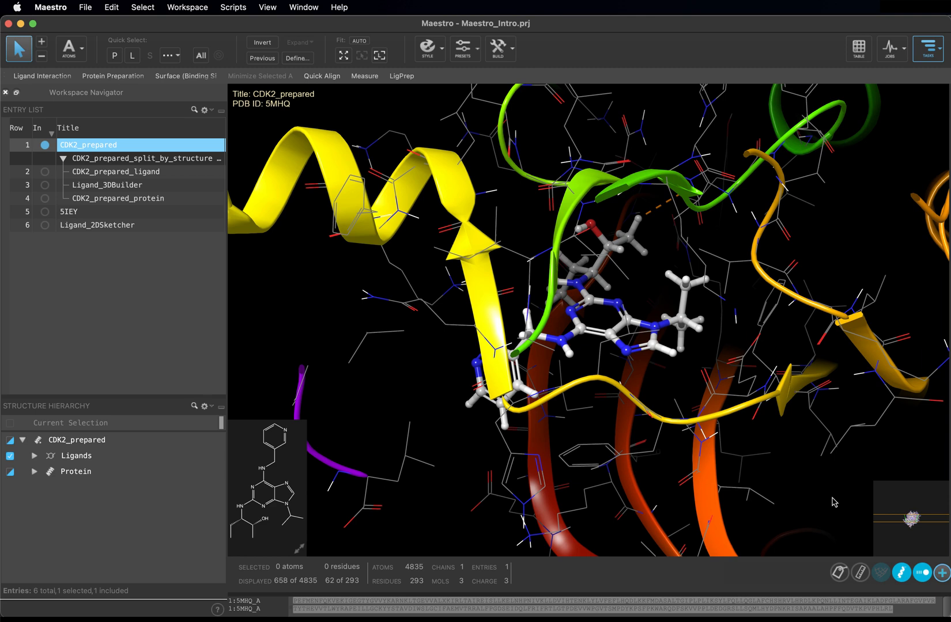
Toggle the Sequence Viewer off and back on, and select the nine-residue stretch YLVFEFLHQ in the chain A sequence
{"action": "left_click", "coordinate": [943, 573]}
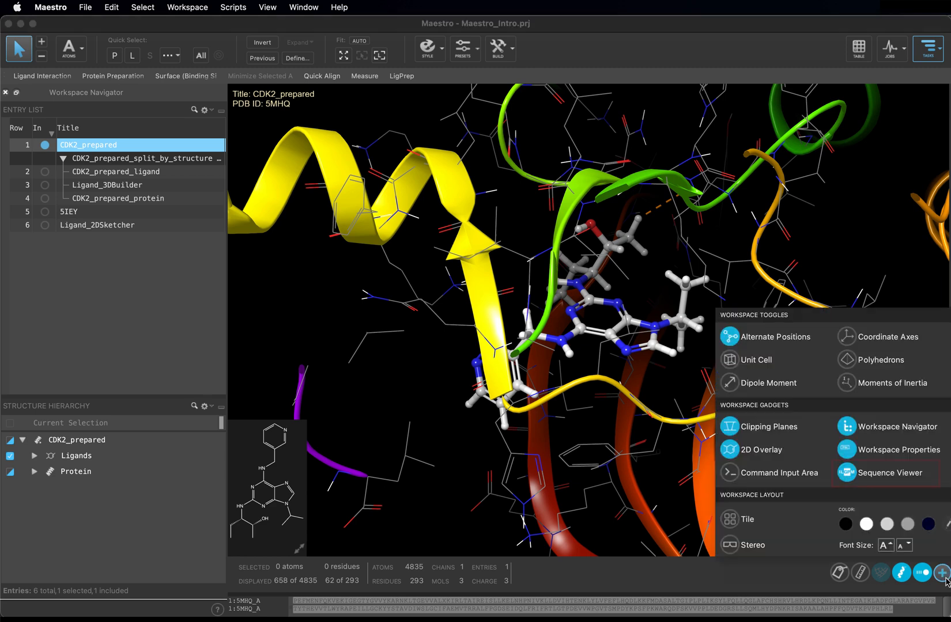
{"action": "left_click", "coordinate": [851, 477]}
{"action": "left_click", "coordinate": [852, 476]}
{"action": "left_click_drag", "start_coordinate": [593, 603], "coordinate": [627, 603]}
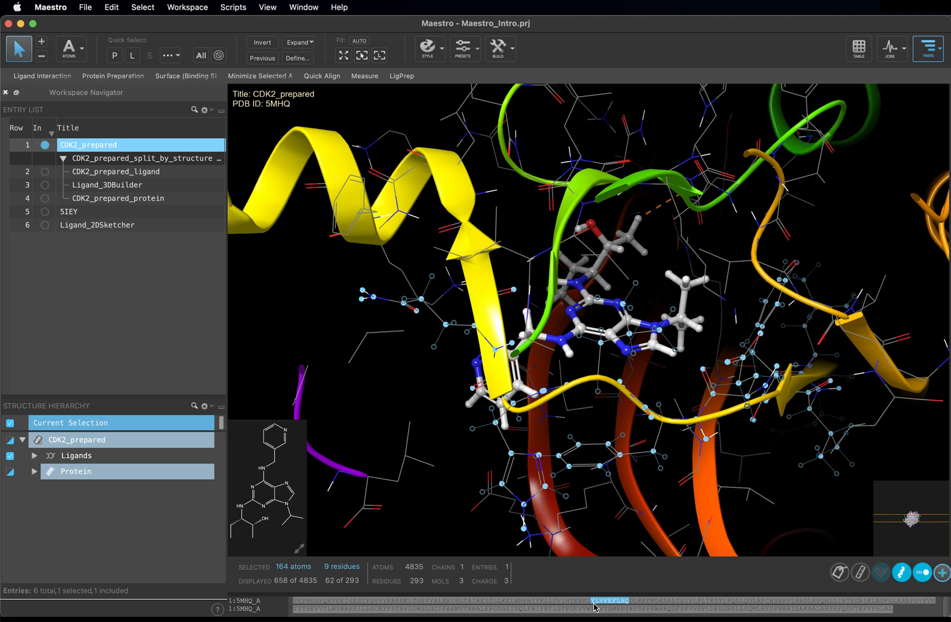